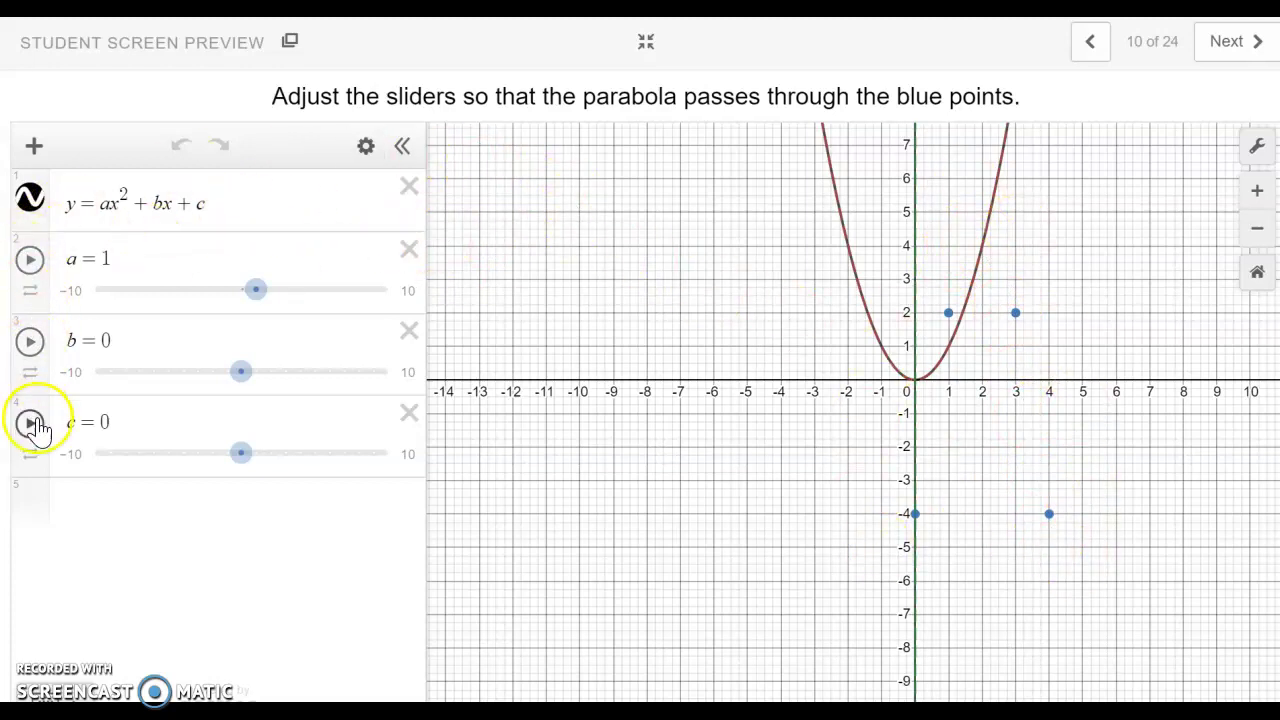
# - Animate coefficient a to preview how it changes the parabola, and set a to −2
pyautogui.click(30, 261)
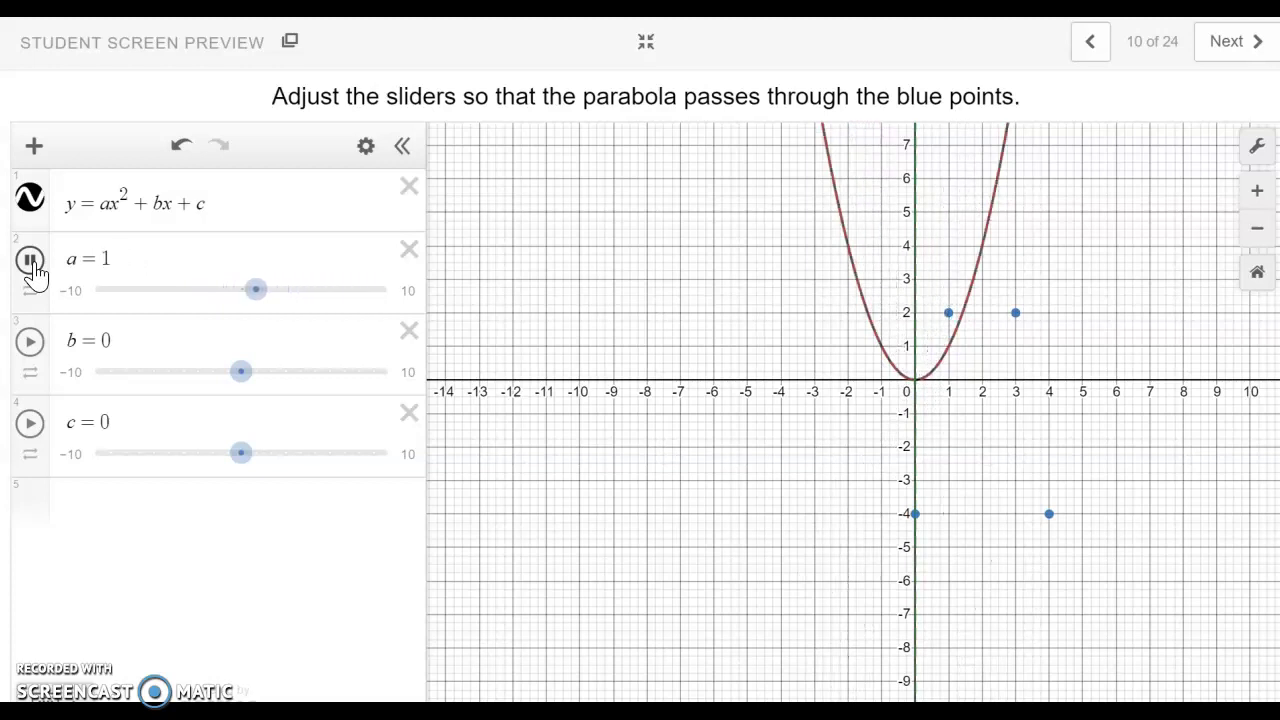
pyautogui.click(33, 266)
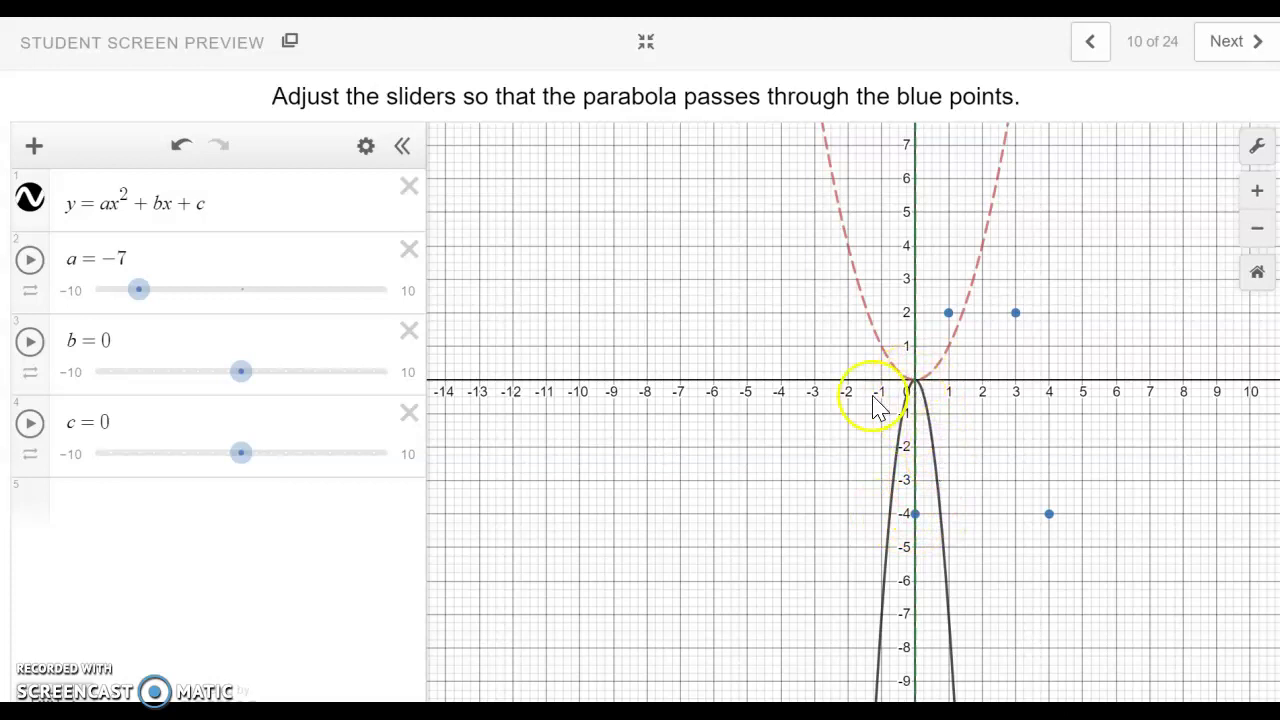
pyautogui.moveTo(143, 290); pyautogui.dragTo(203, 292)
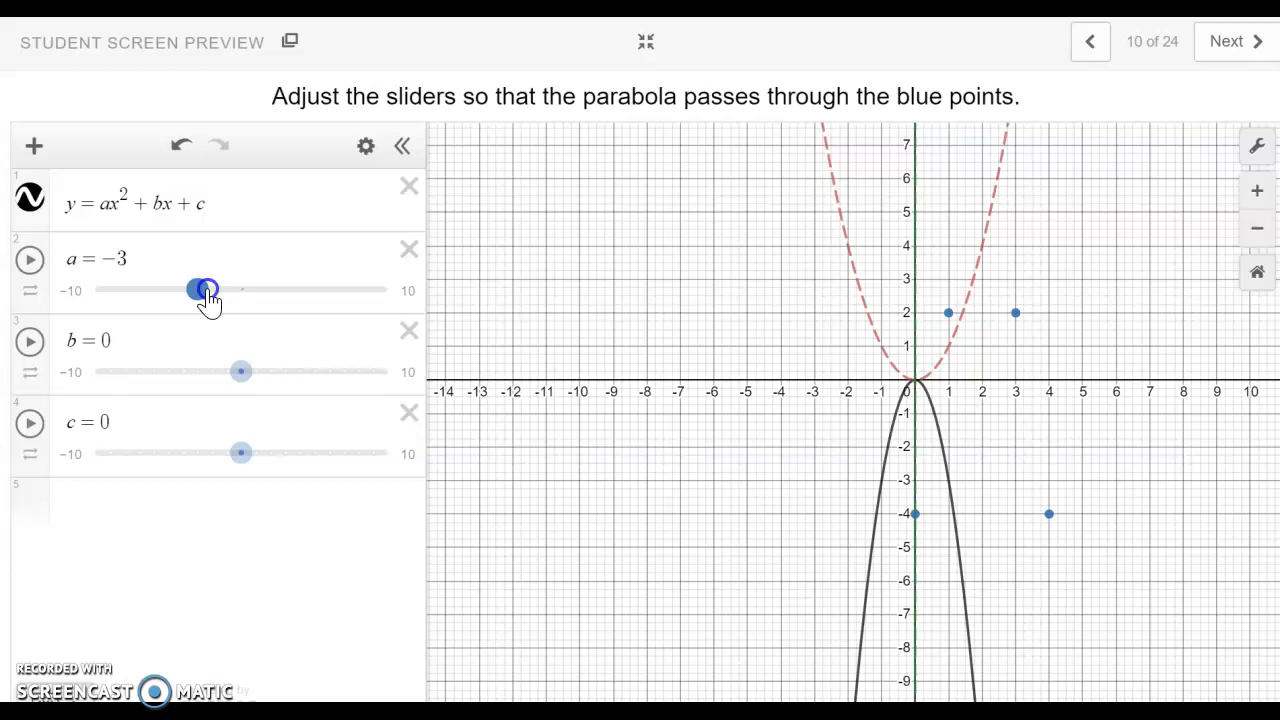
pyautogui.moveTo(207, 292); pyautogui.dragTo(218, 293)
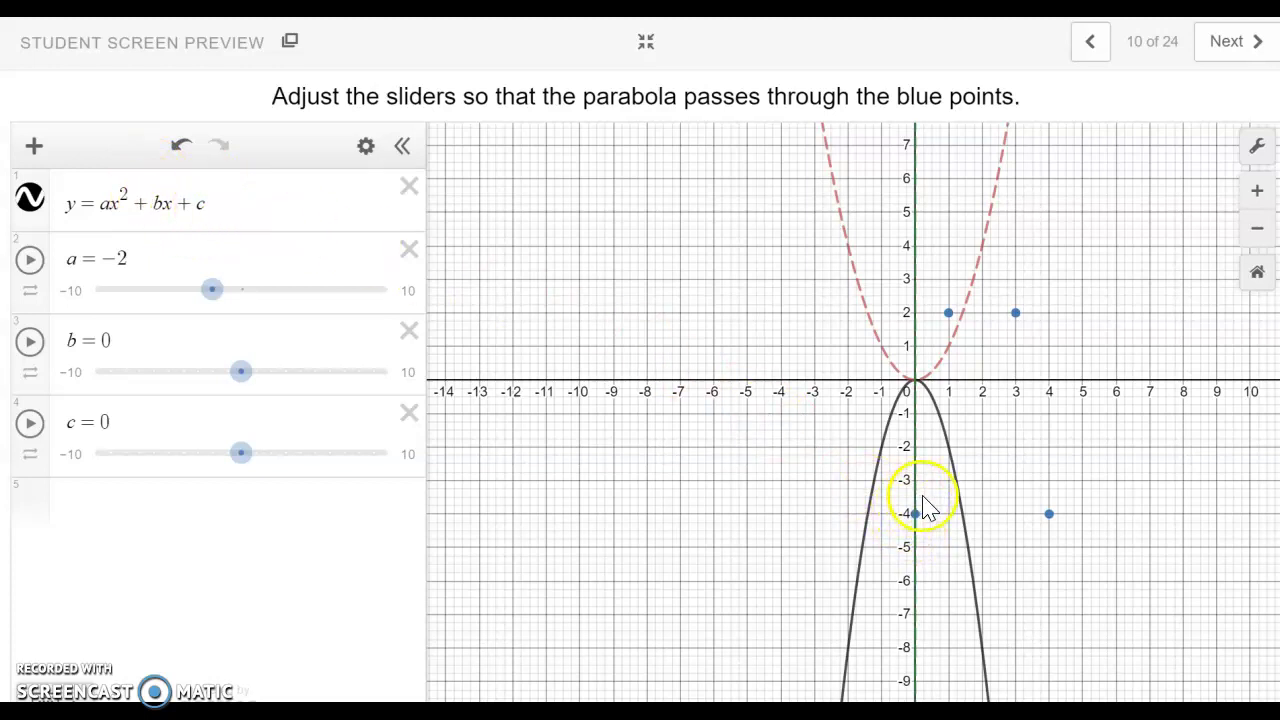
# - Set c to −4 and b to 8 to fit the parabola to the four blue points
pyautogui.click(242, 455)
pyautogui.moveTo(235, 456); pyautogui.dragTo(183, 466)
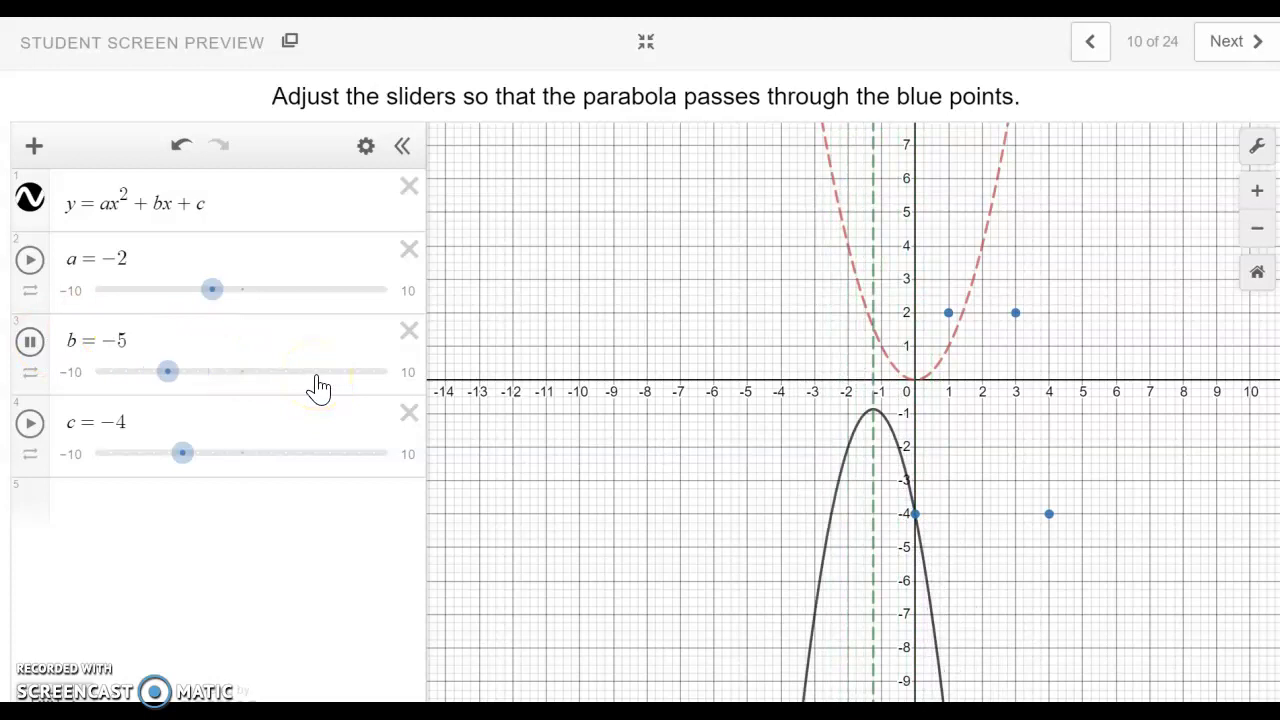
pyautogui.click(328, 371)
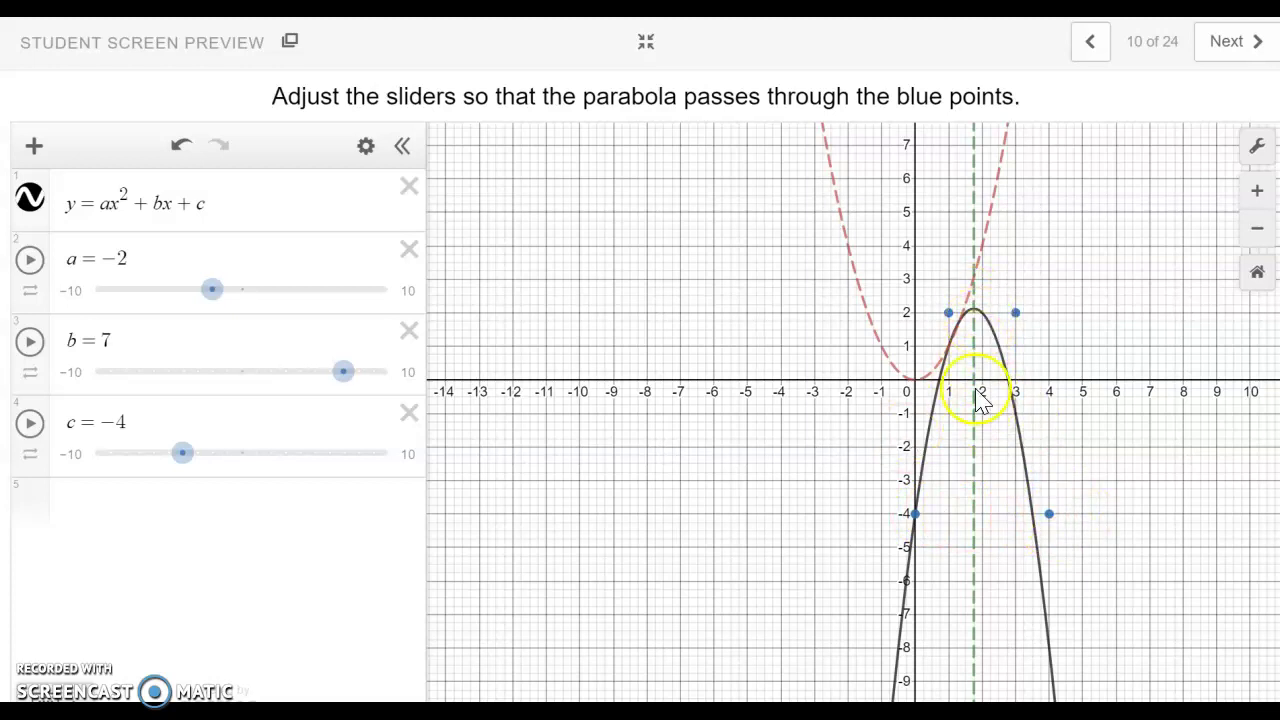
pyautogui.click(344, 373)
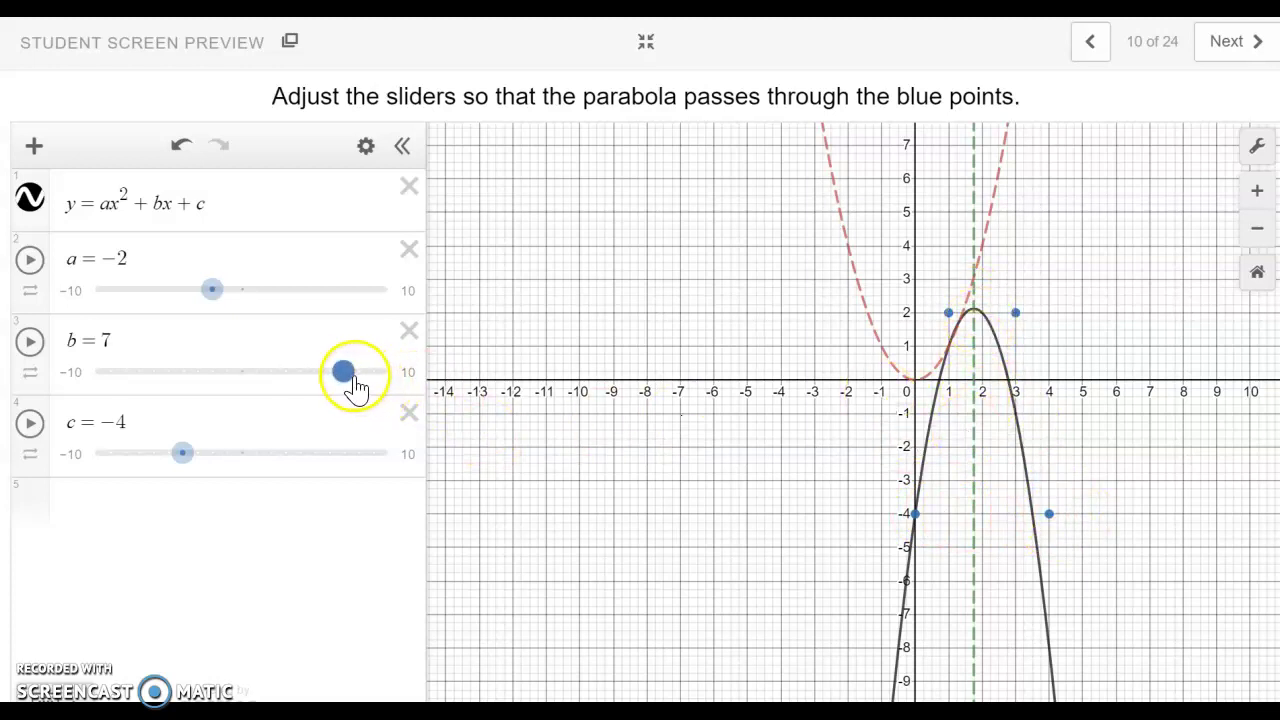
pyautogui.moveTo(354, 378); pyautogui.dragTo(358, 380)
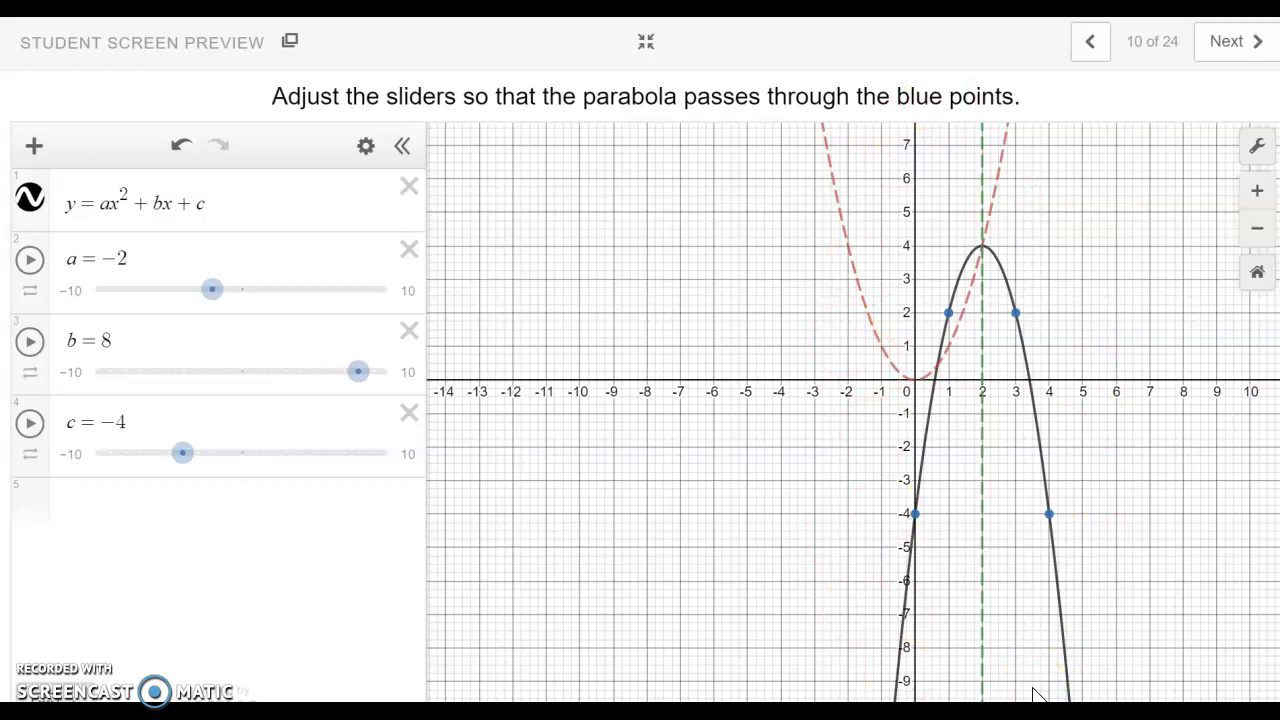
# - Advance past the line-of-symmetry question on screen 11 to the slider exercise on screen 12
pyautogui.click(1238, 43)
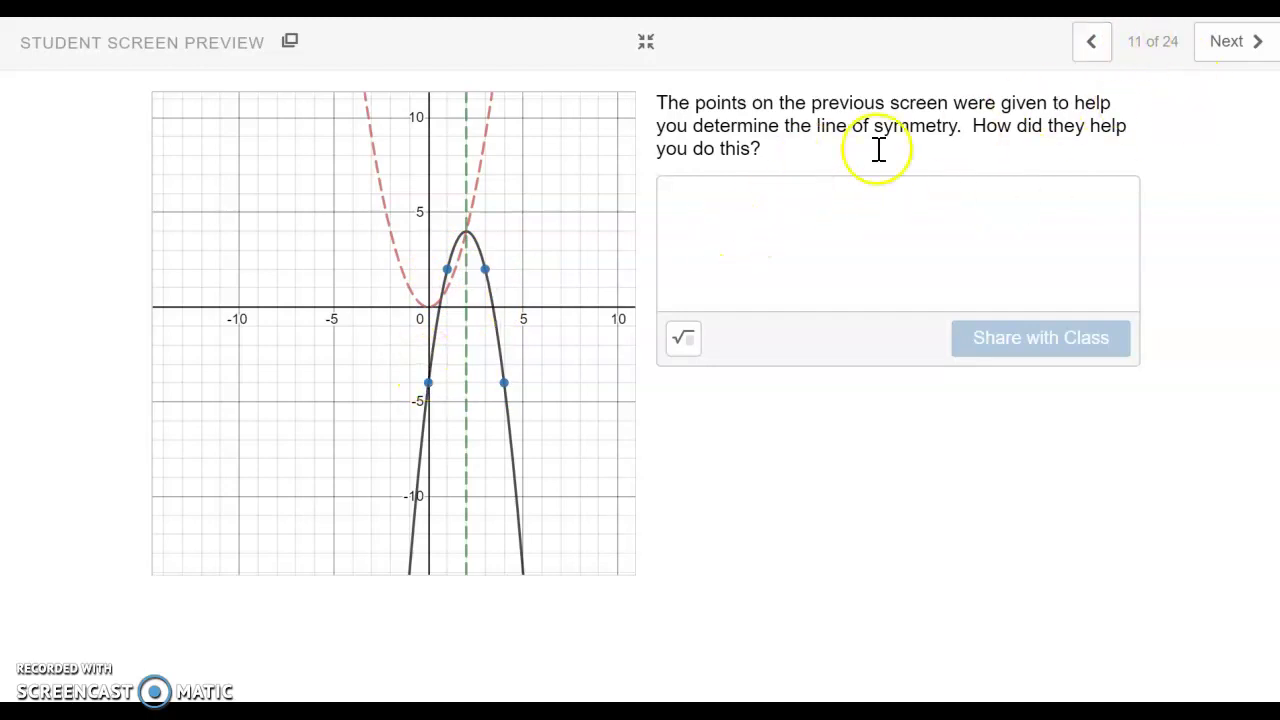
pyautogui.click(1238, 62)
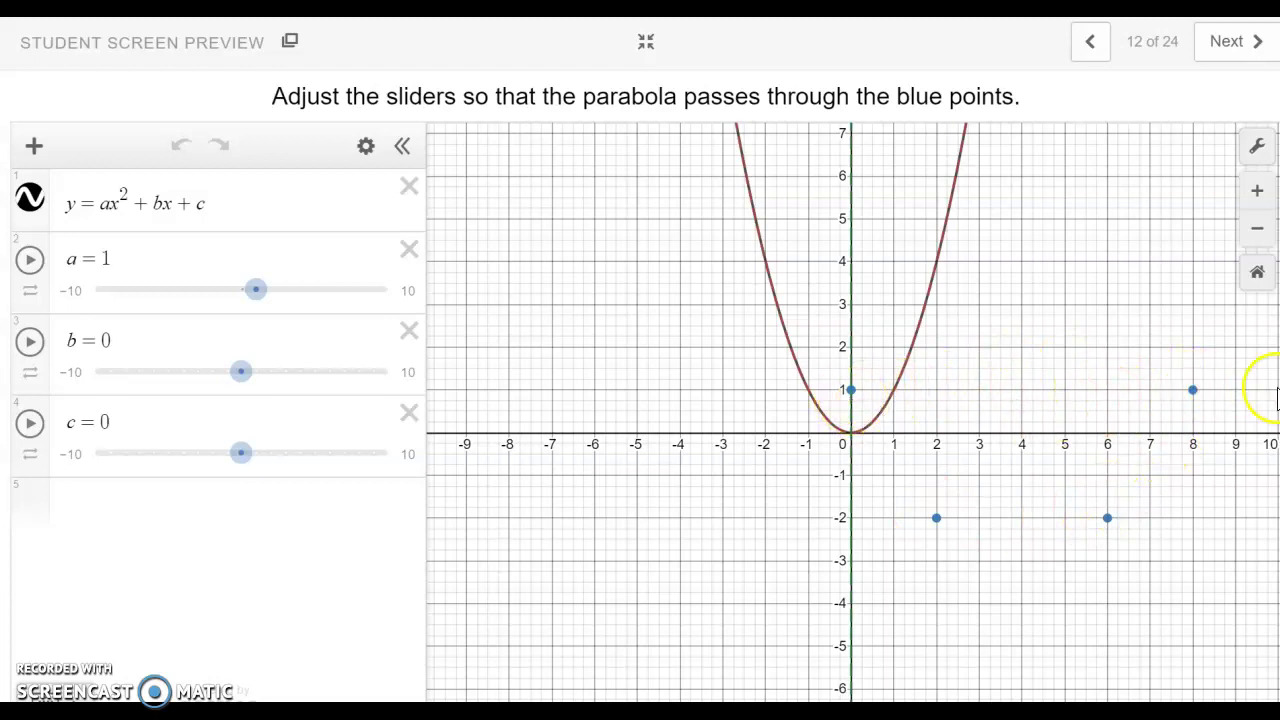
pyautogui.moveTo(1107, 518); pyautogui.dragTo(1098, 508)
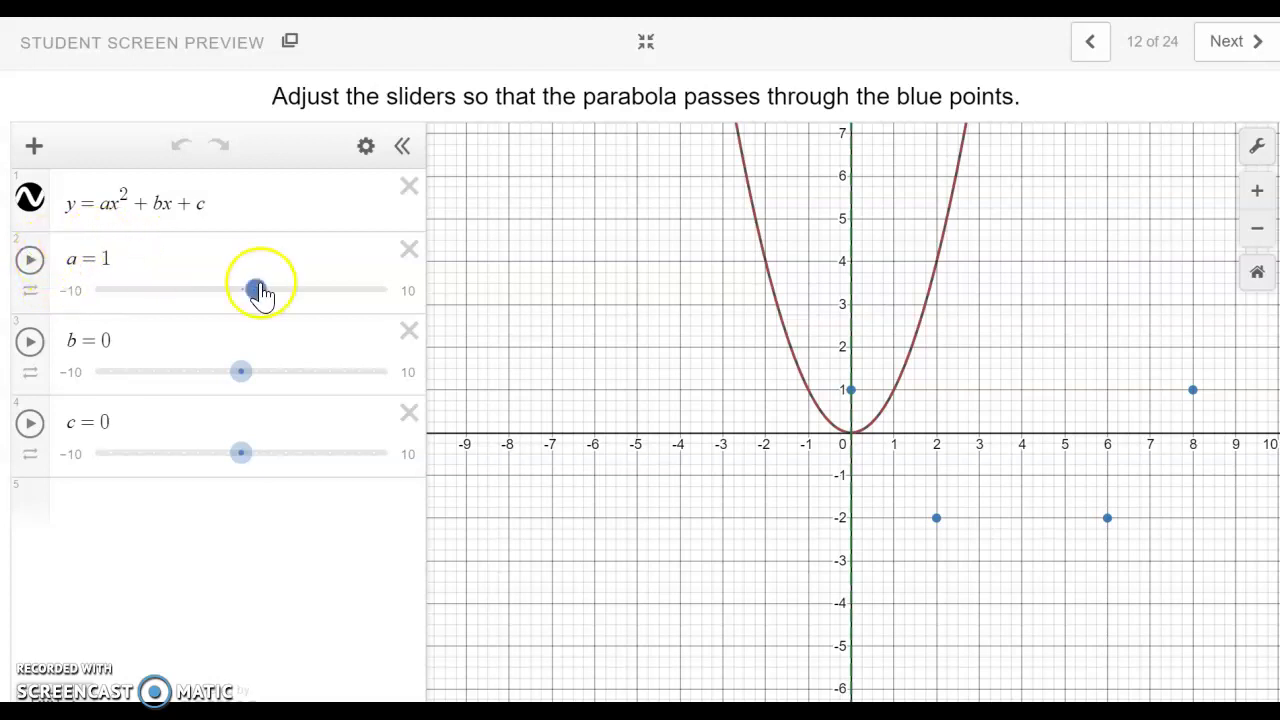
# - Fit the parabola to the blue points on screen 12 by setting a to 0.25, c to 1 and b to −2
pyautogui.moveTo(265, 290)
pyautogui.mouseDown()
pyautogui.moveTo(305, 289)
pyautogui.moveTo(250, 287)
pyautogui.mouseUp()
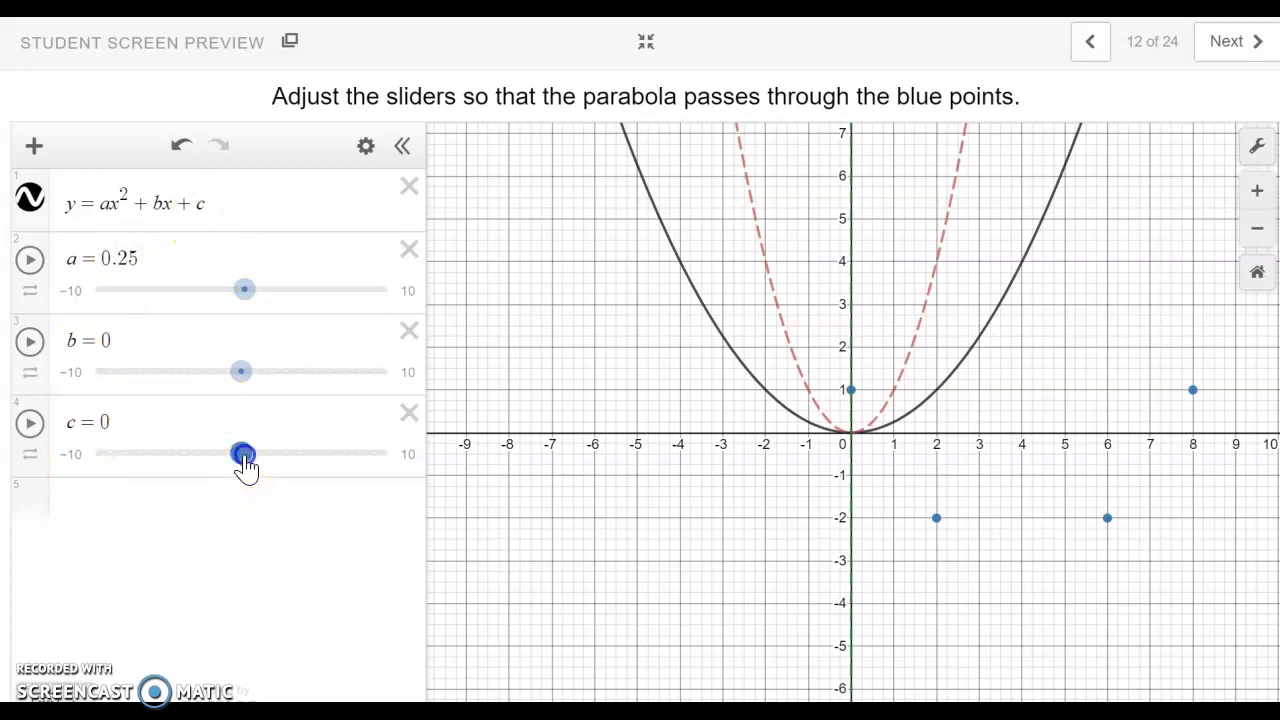
pyautogui.moveTo(244, 464); pyautogui.dragTo(256, 464)
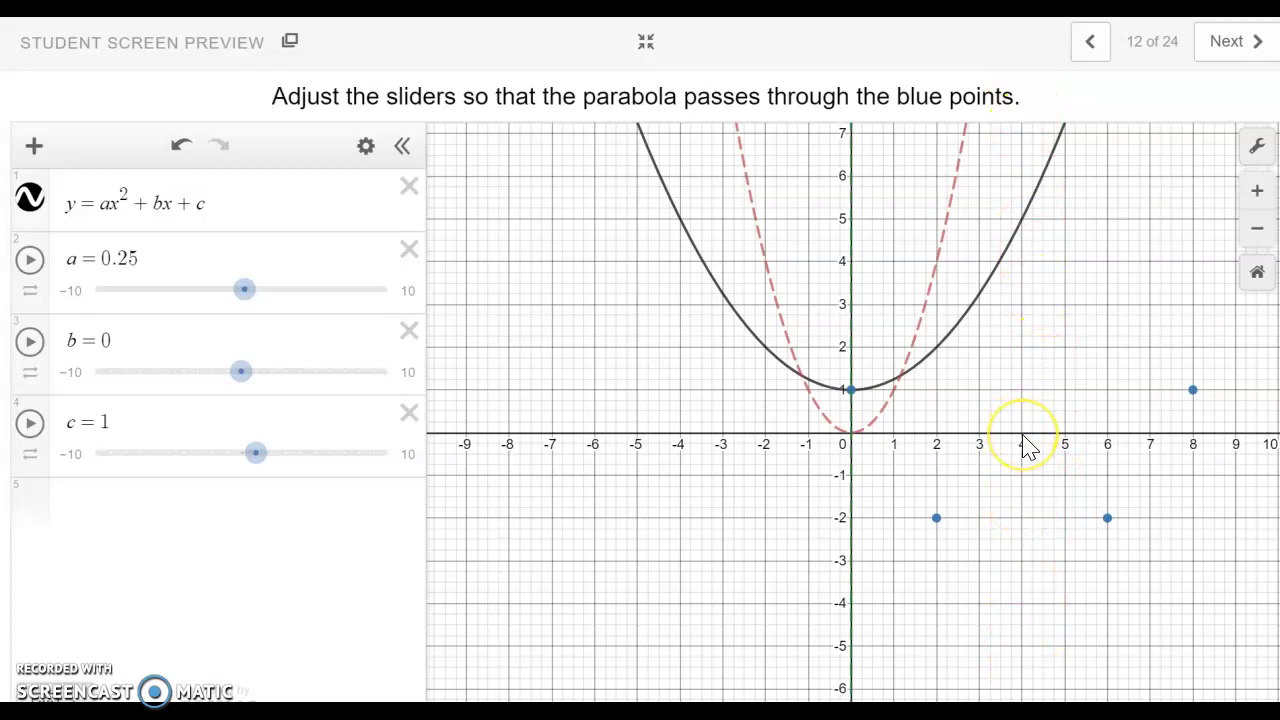
pyautogui.click(30, 343)
pyautogui.click(62, 338)
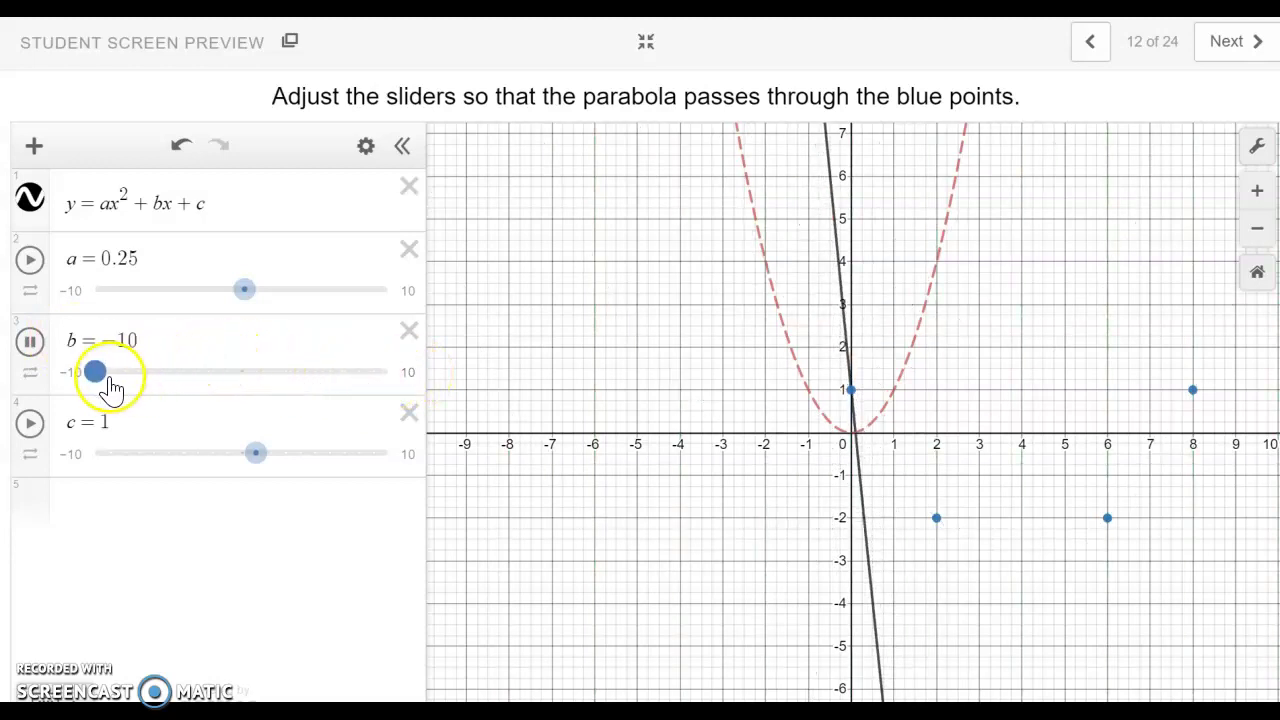
pyautogui.click(218, 378)
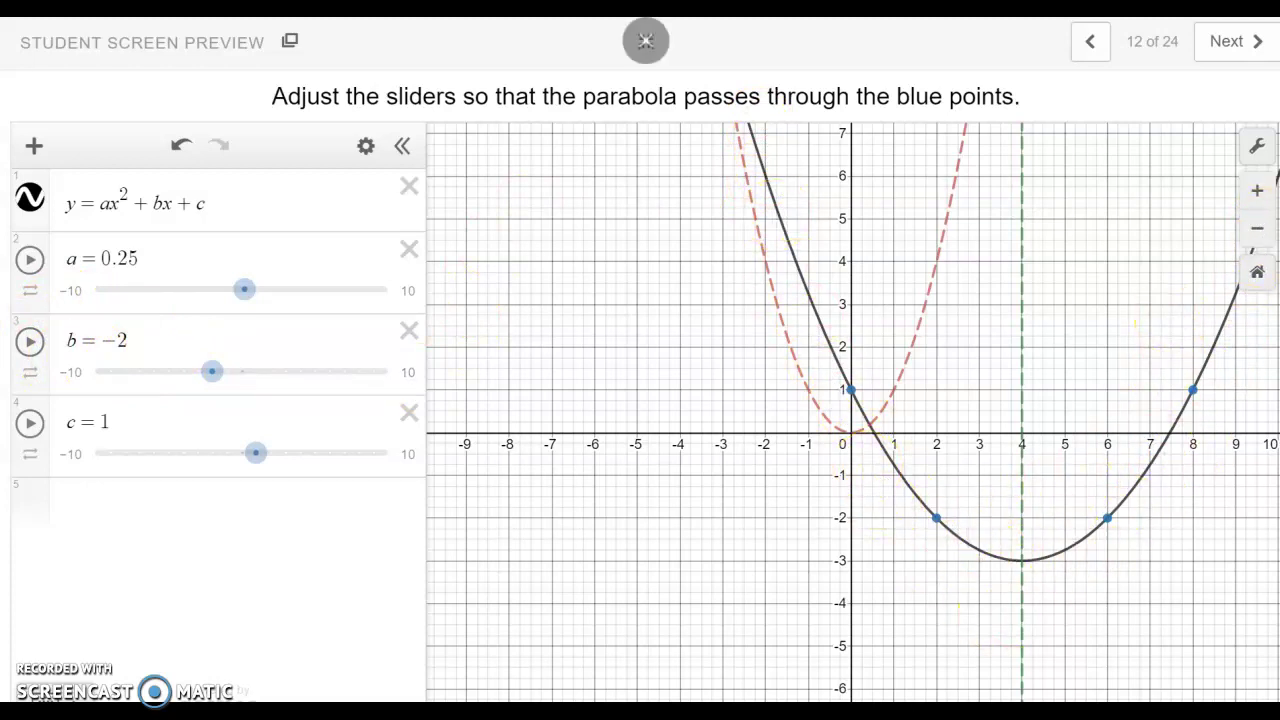
# - Advance past the c-term question on screen 13 to the slider exercise on screen 14
pyautogui.click(1252, 47)
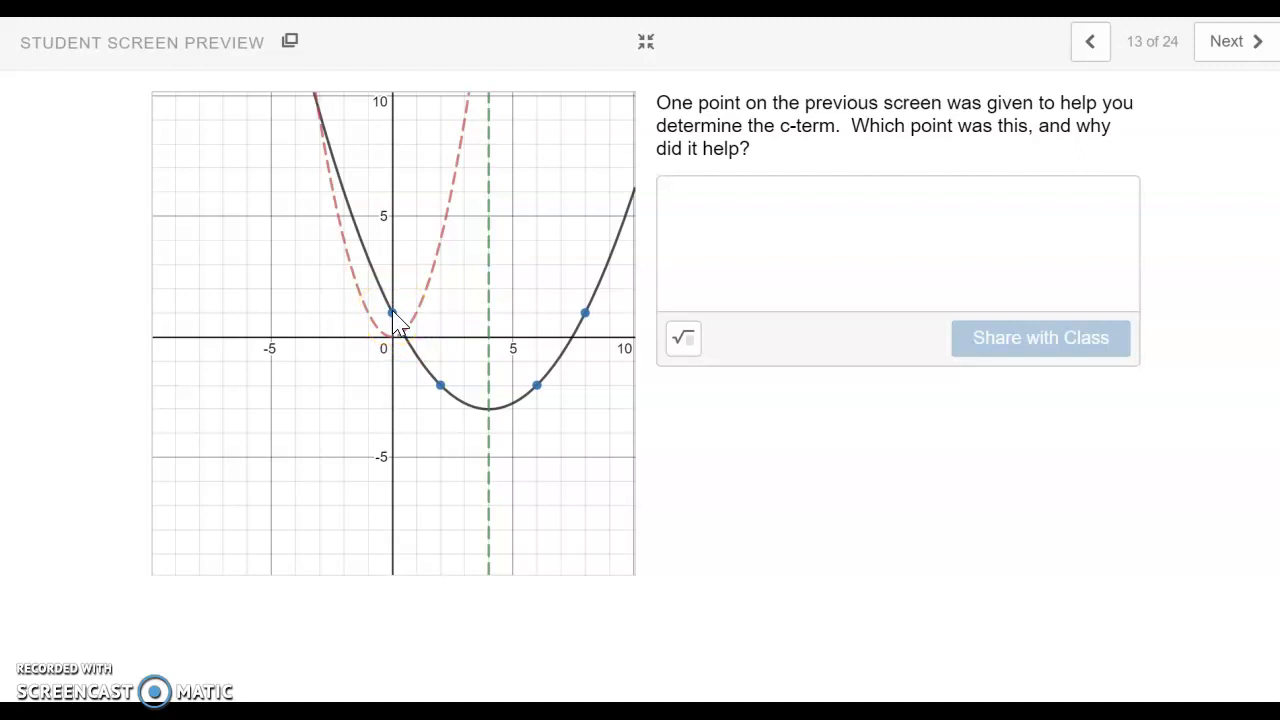
pyautogui.click(1250, 45)
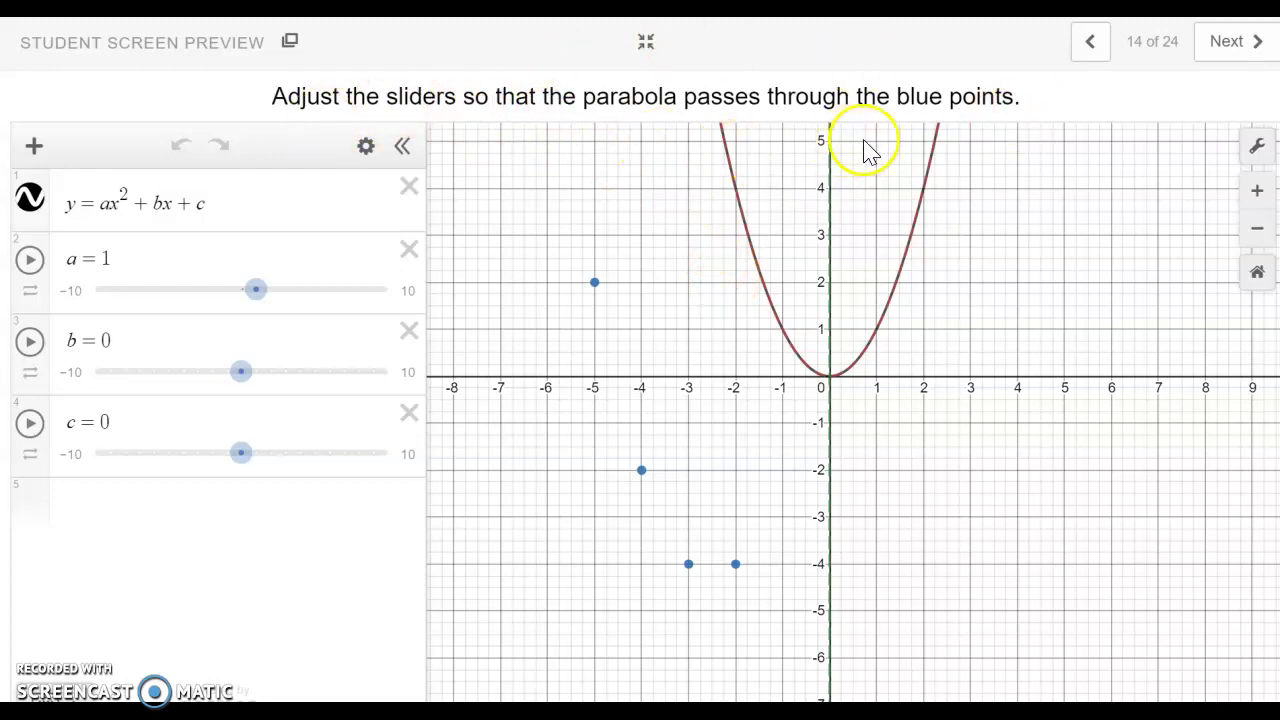
pyautogui.scroll(-1, 950, 300)
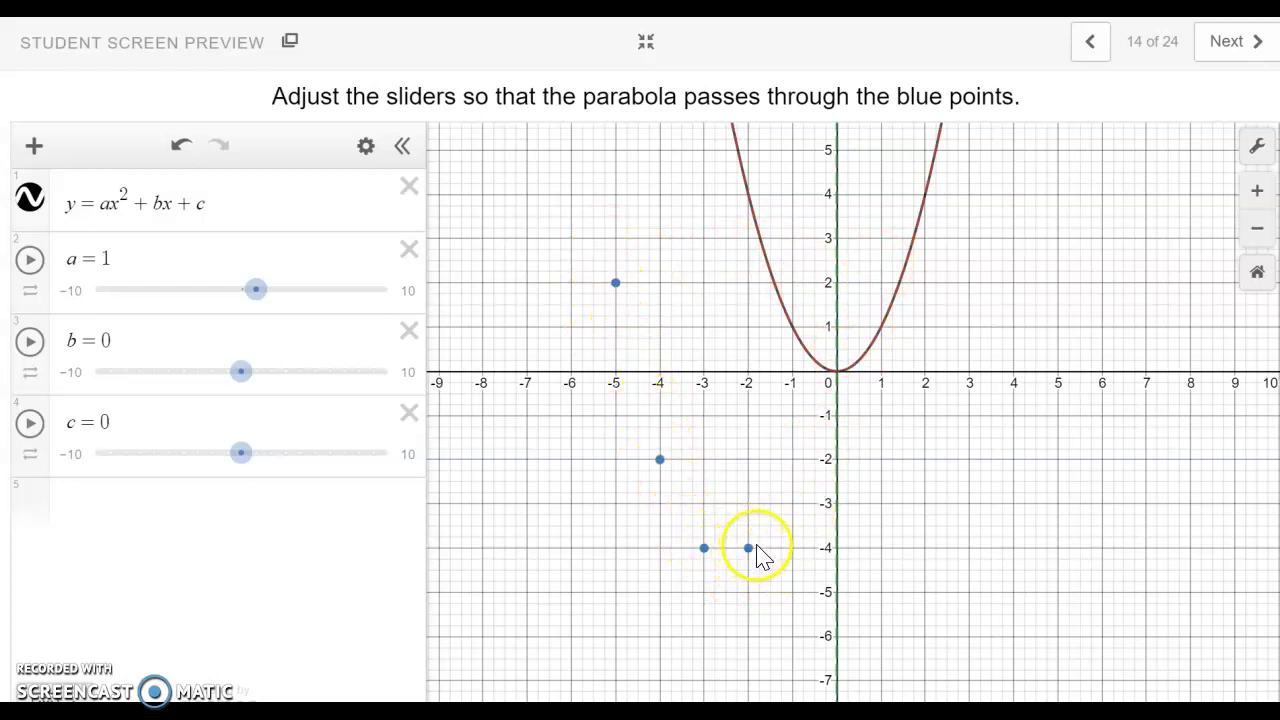
pyautogui.click(1258, 189)
pyautogui.moveTo(921, 413); pyautogui.dragTo(1069, 413)
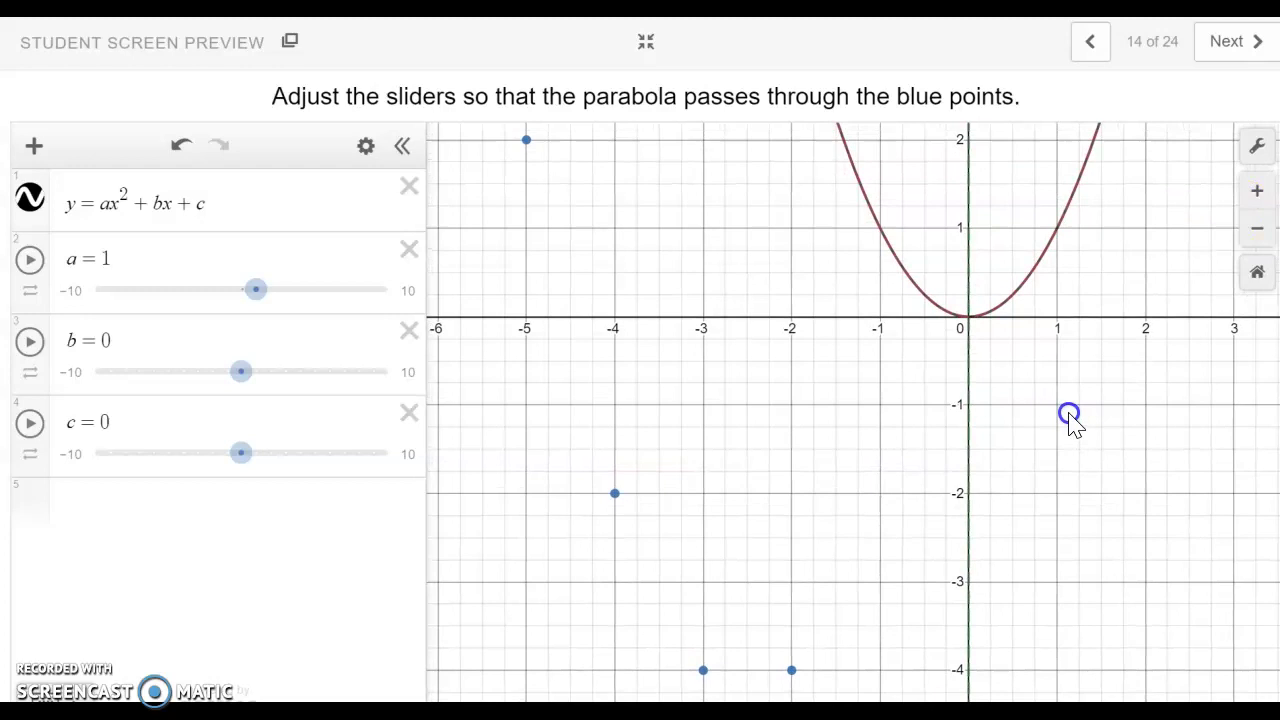
pyautogui.click(1253, 230)
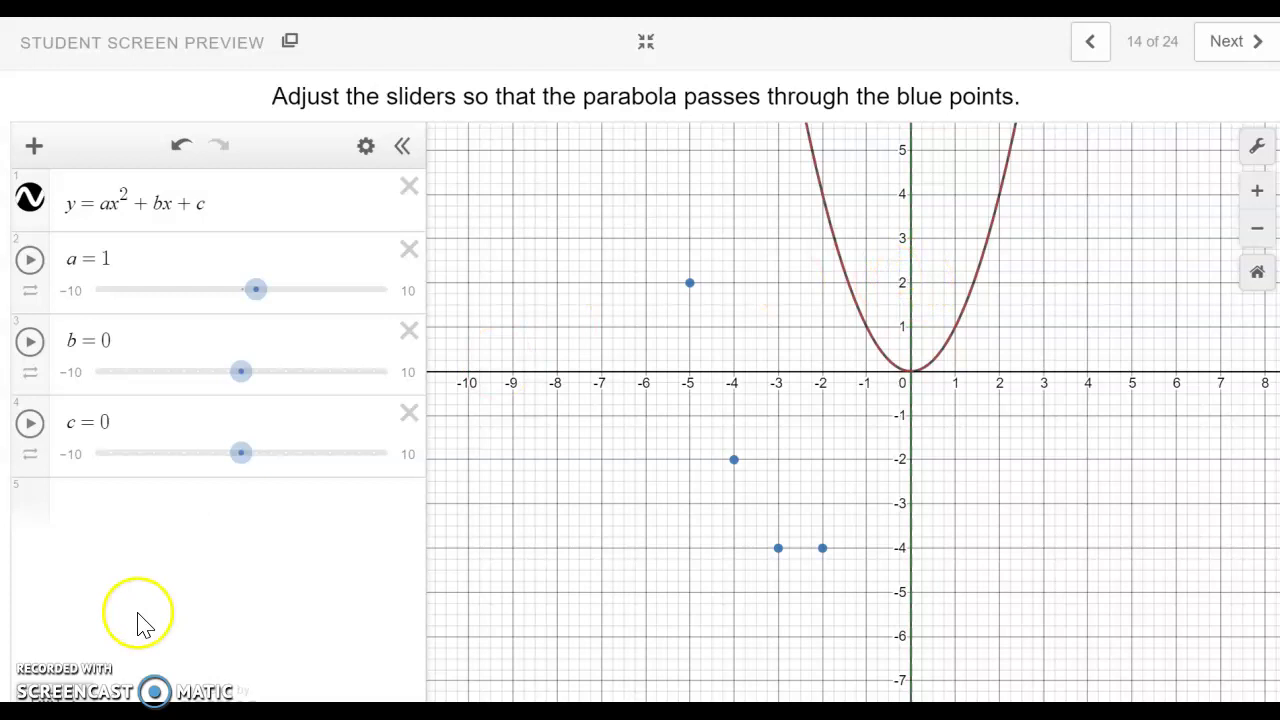
# - Set c to 2 and b to 5 to fit the parabola to the blue points on screen 14
pyautogui.click(241, 460)
pyautogui.moveTo(242, 462); pyautogui.dragTo(272, 462)
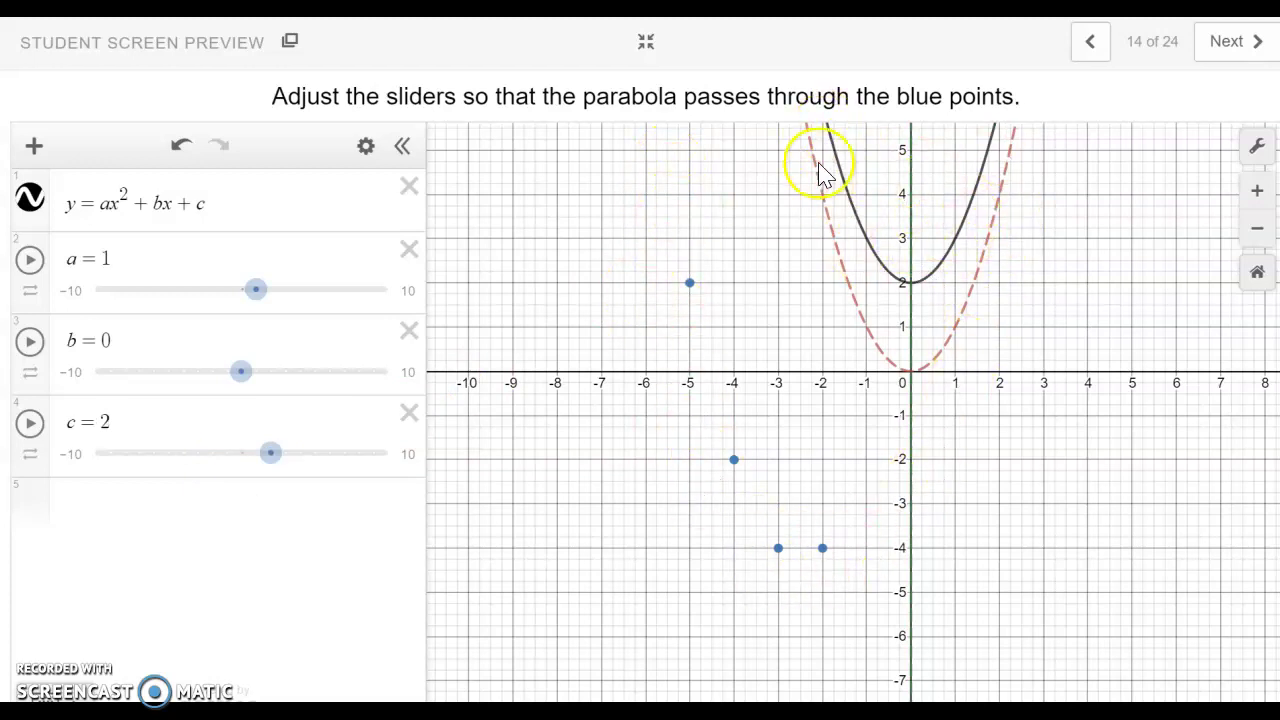
pyautogui.click(30, 343)
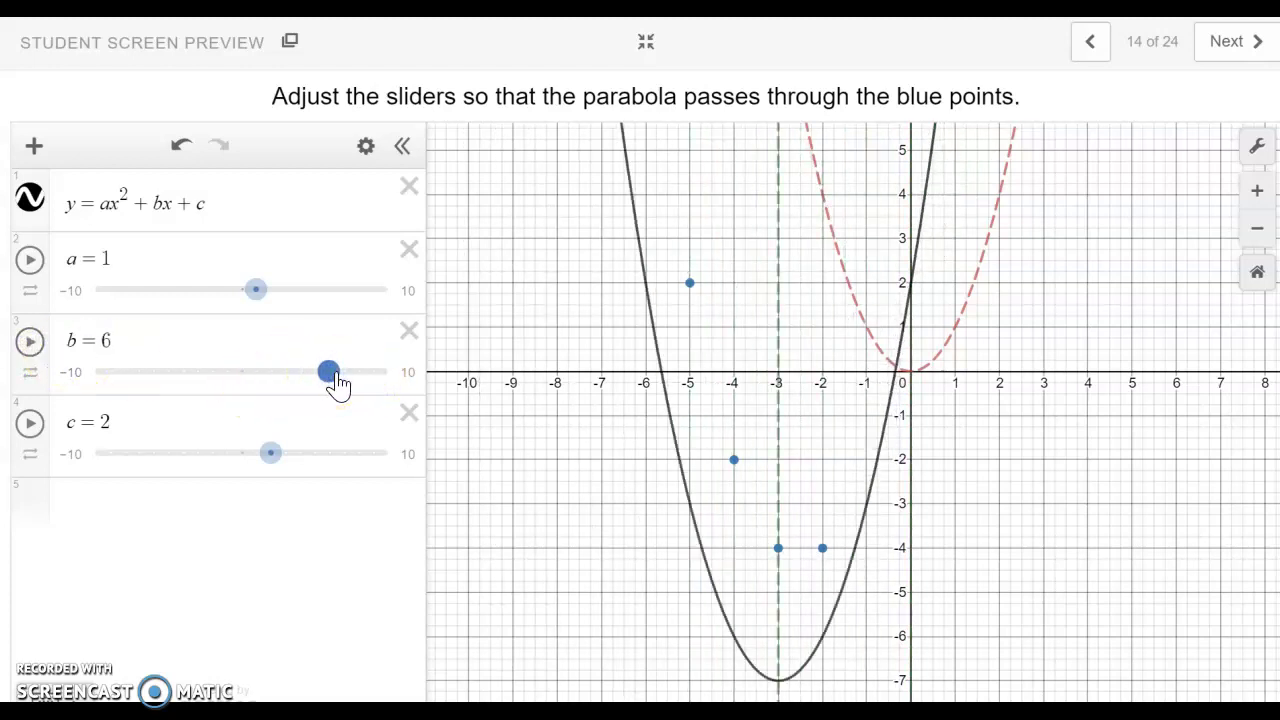
pyautogui.moveTo(335, 385); pyautogui.dragTo(313, 383)
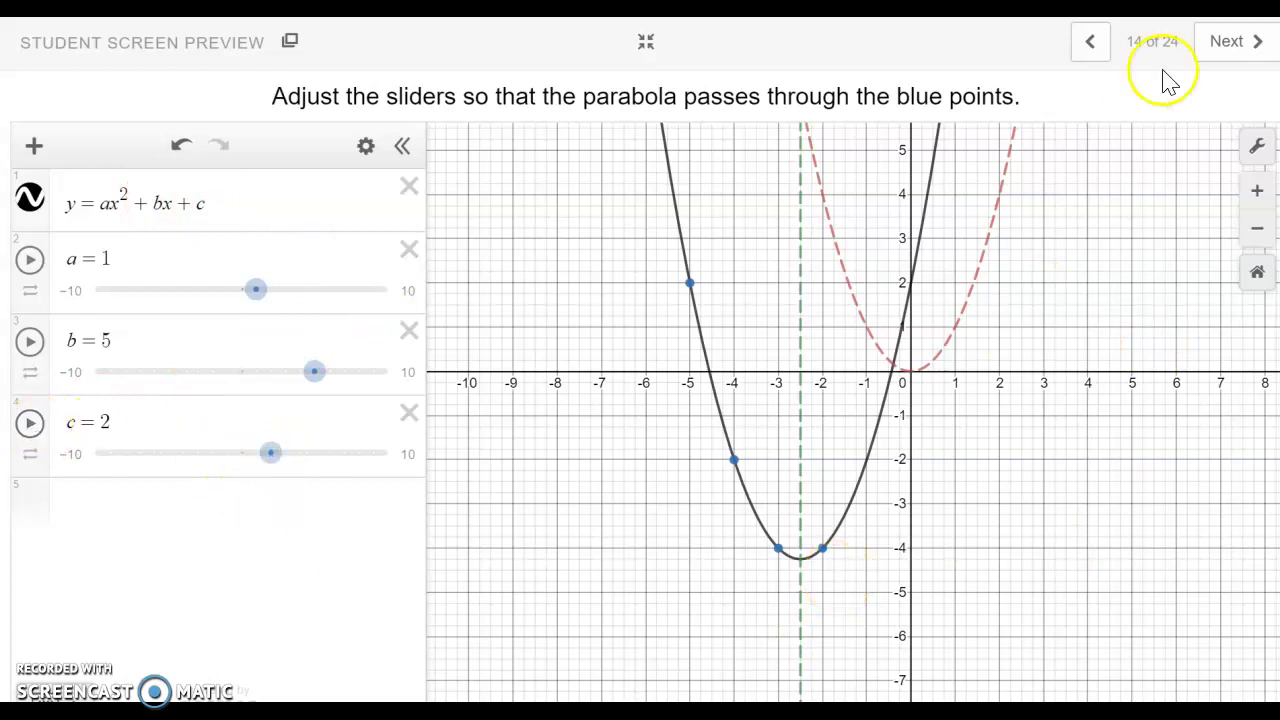
# - Advance to screen 15 and fit its parabola to the blue points with c at −4, a at −0.5 and b at 3
pyautogui.click(1237, 49)
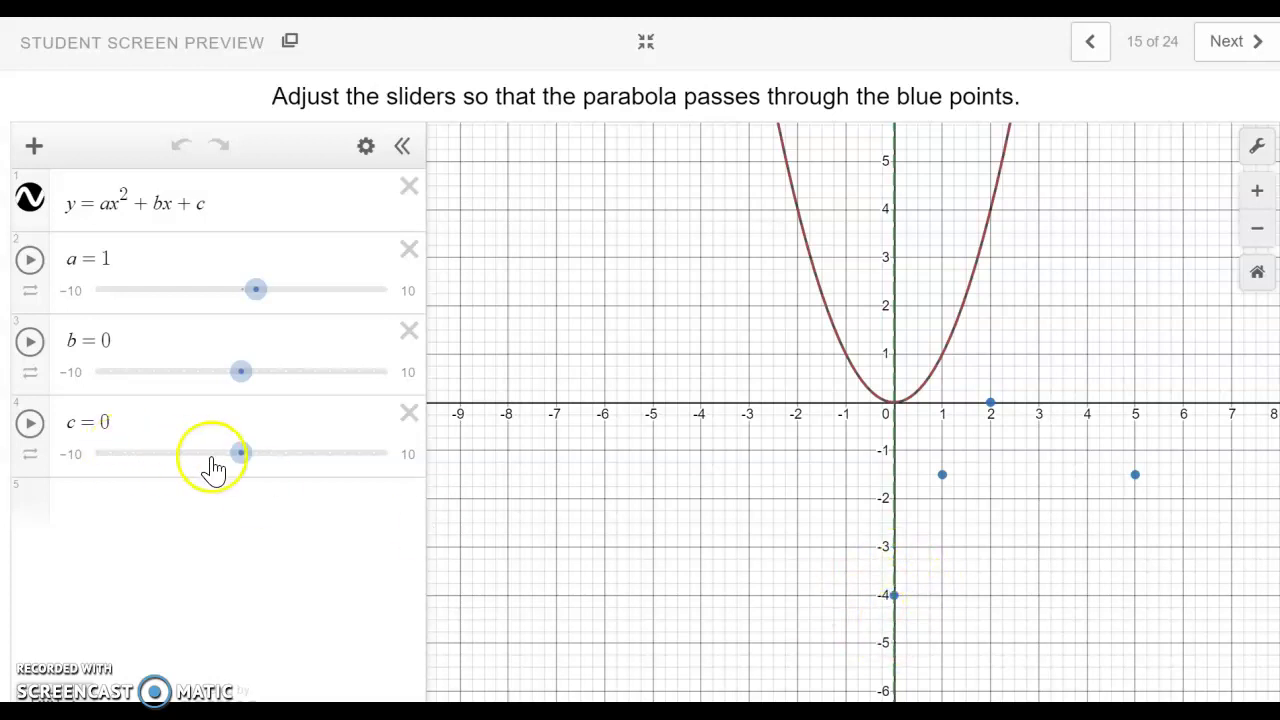
pyautogui.moveTo(233, 455); pyautogui.dragTo(178, 455)
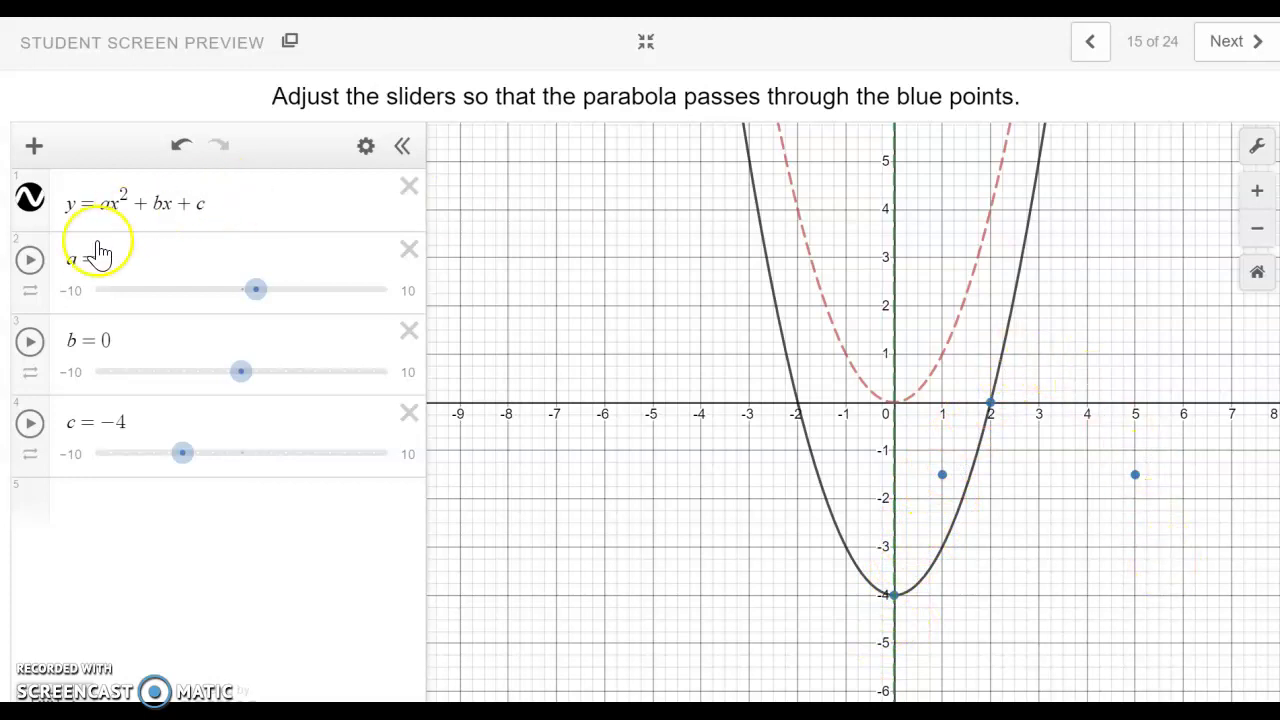
pyautogui.moveTo(255, 292)
pyautogui.mouseDown()
pyautogui.moveTo(254, 307)
pyautogui.moveTo(236, 305)
pyautogui.mouseUp()
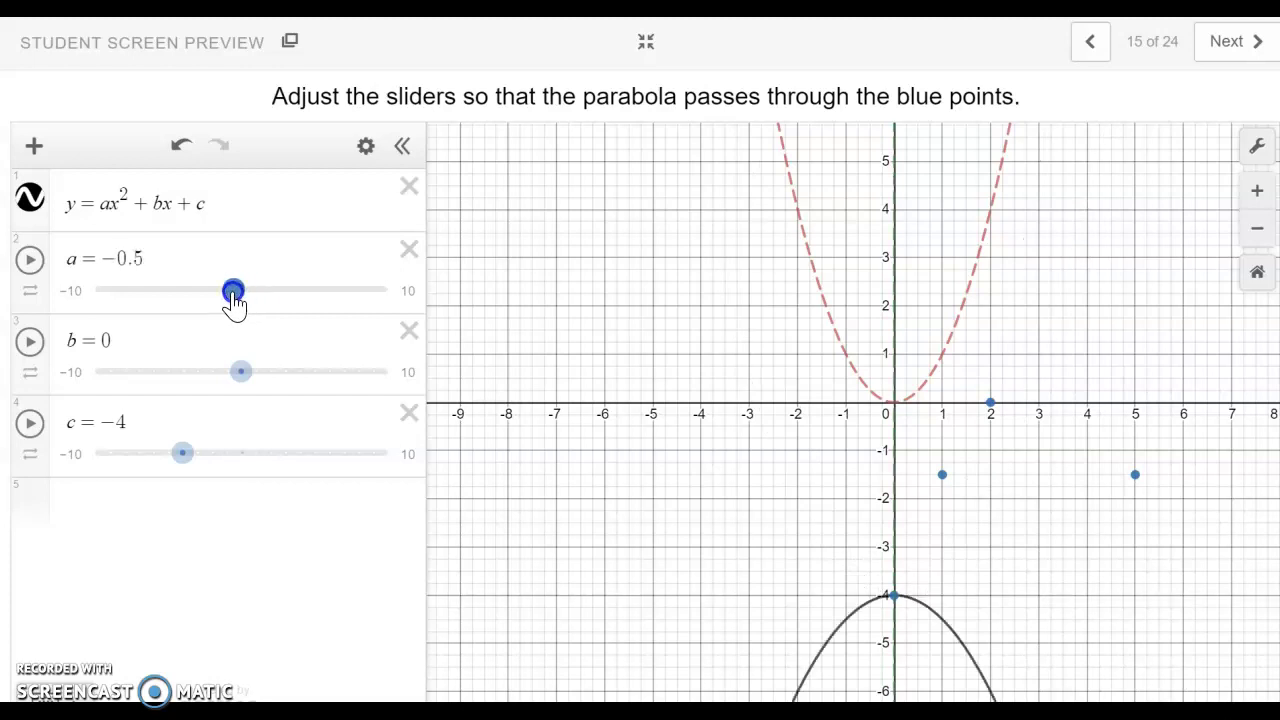
pyautogui.moveTo(234, 303); pyautogui.dragTo(236, 305)
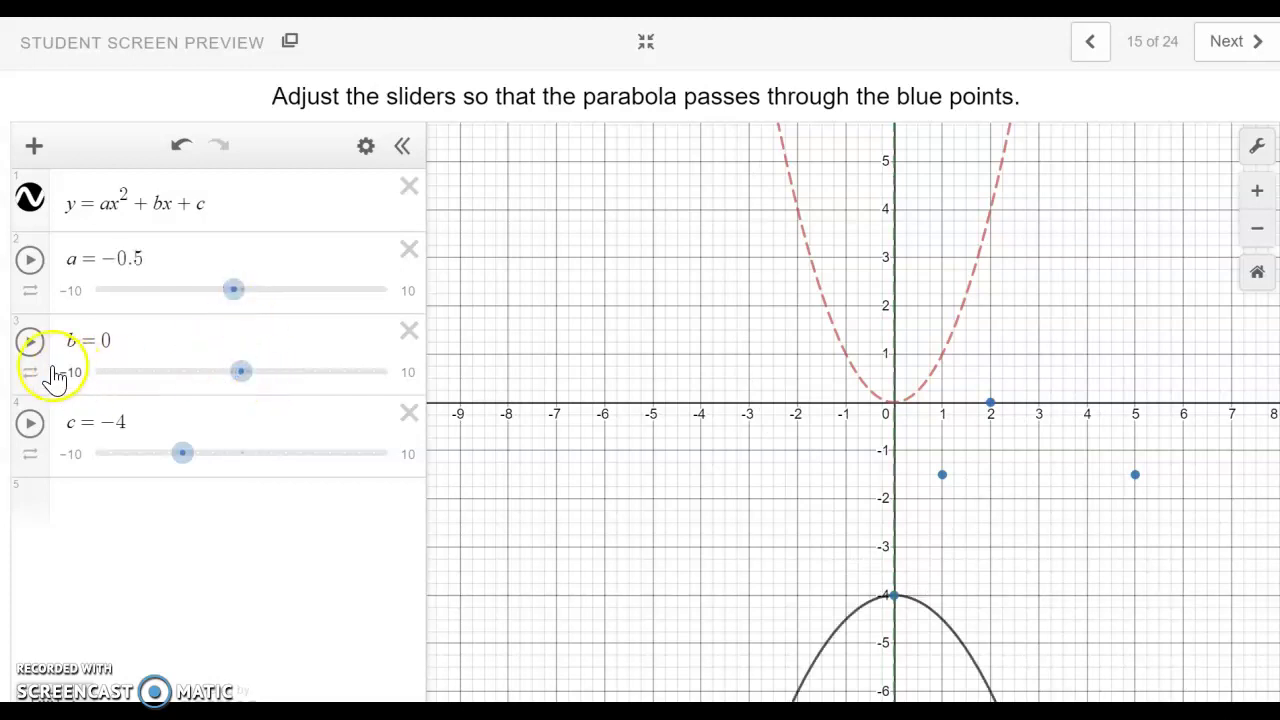
pyautogui.click(30, 342)
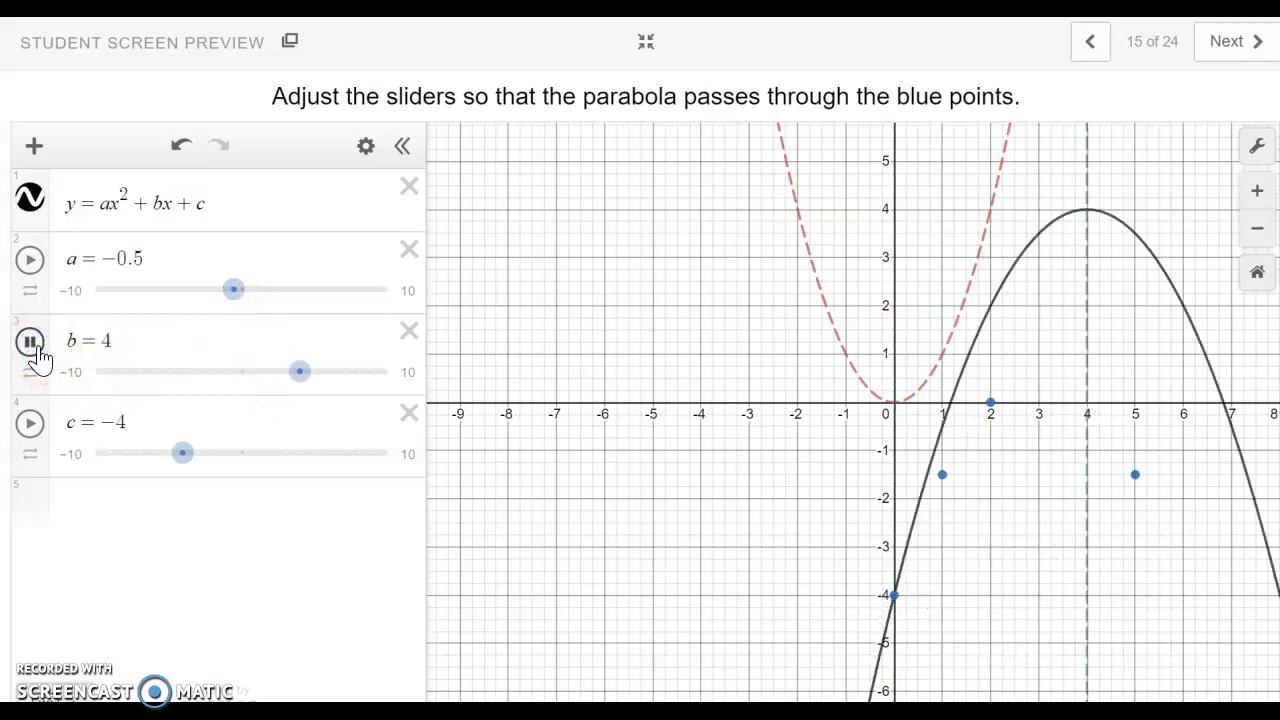
pyautogui.moveTo(288, 381); pyautogui.dragTo(294, 391)
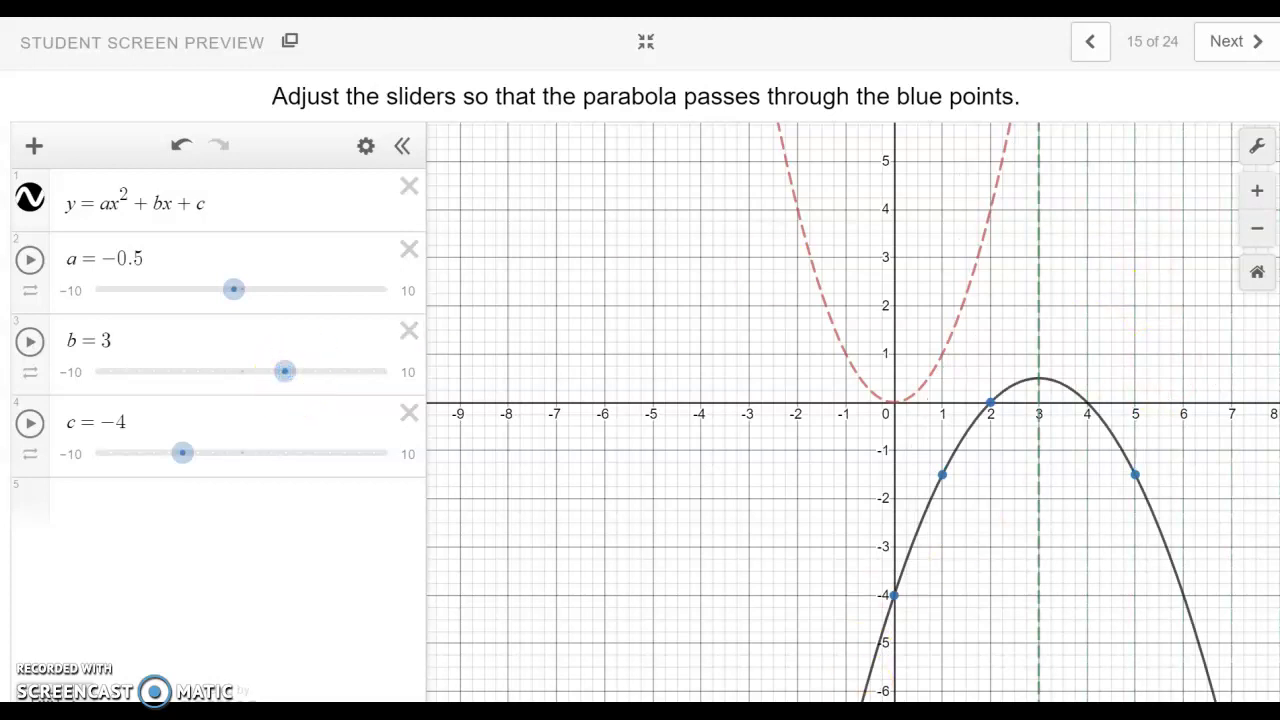